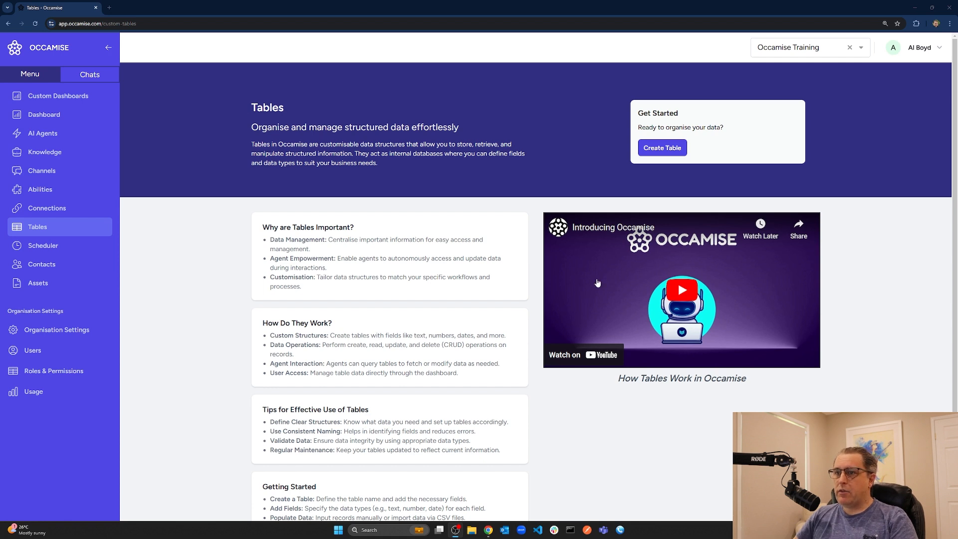
- Create a new table named "Task List"
left_click(662, 149)
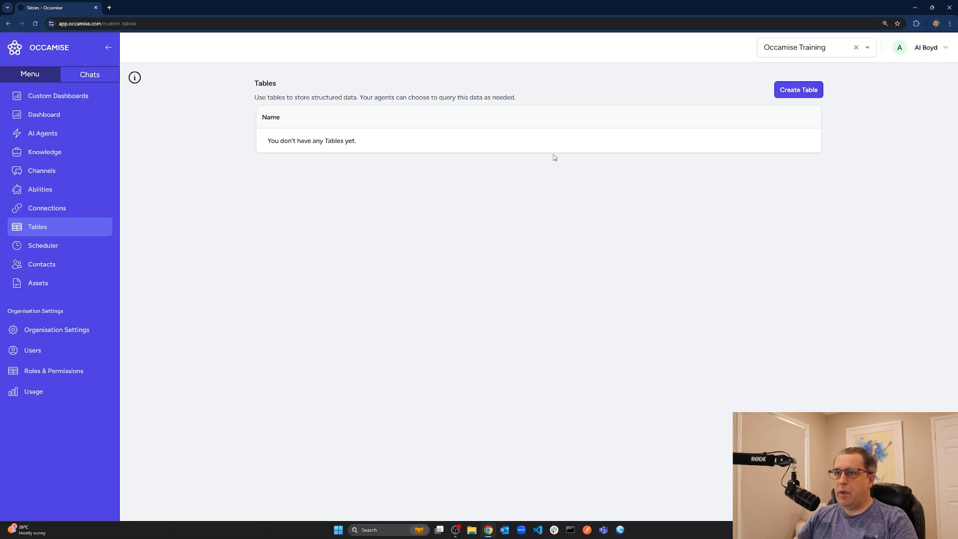
left_click(797, 92)
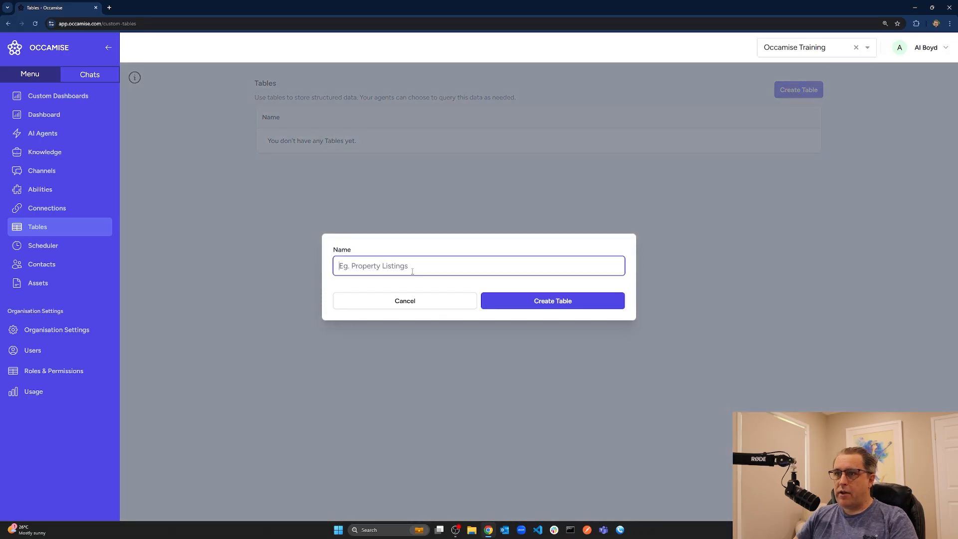
type("Task List")
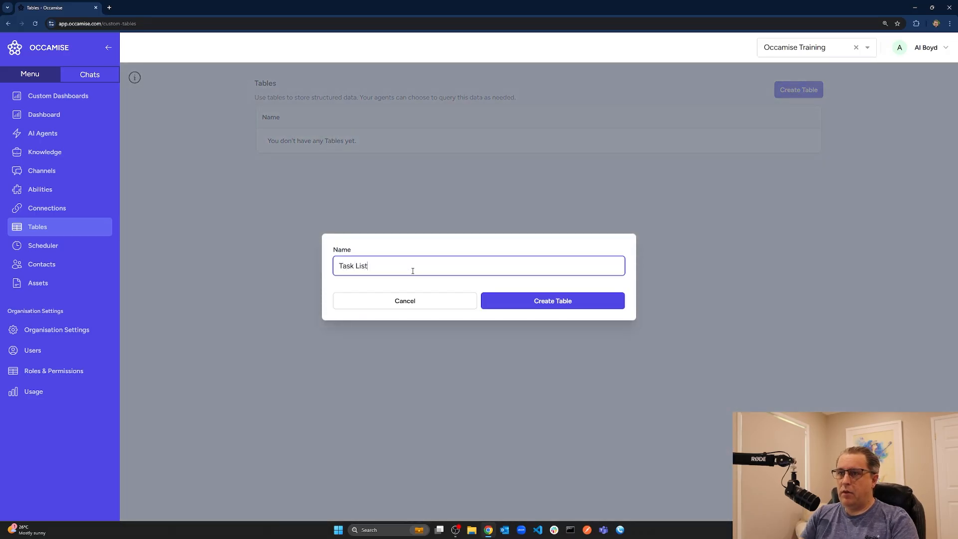
left_click(550, 303)
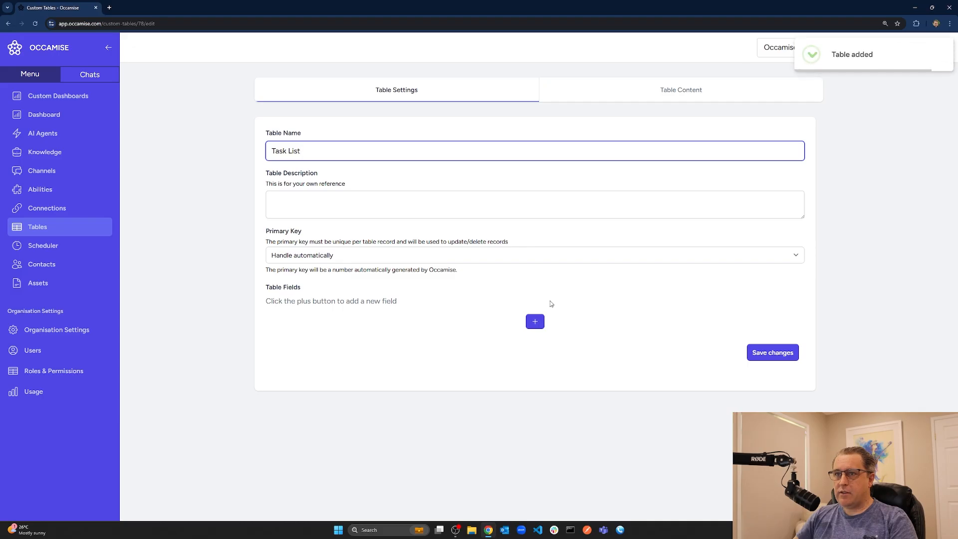
- Add a required text field named TaskName to the Task List table
left_click(535, 324)
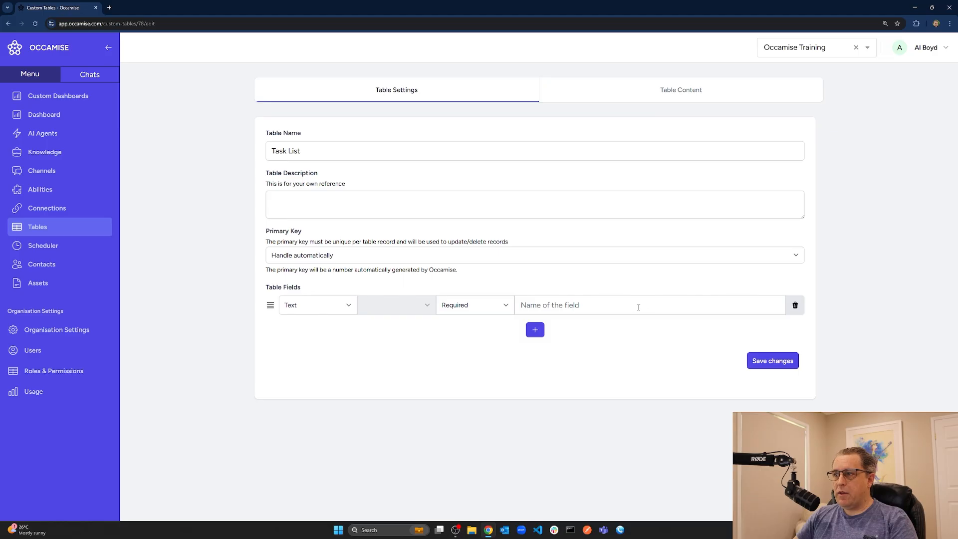
left_click(560, 306)
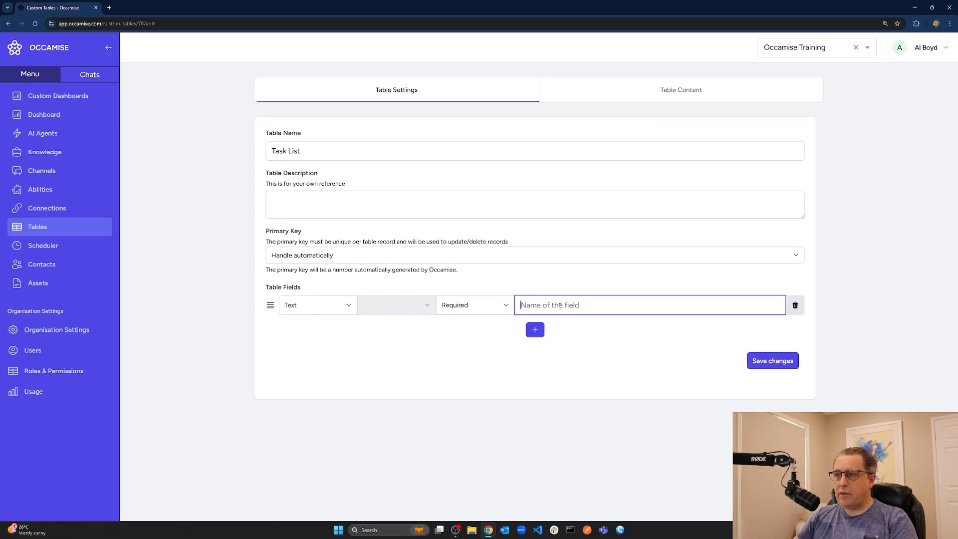
type("Tas")
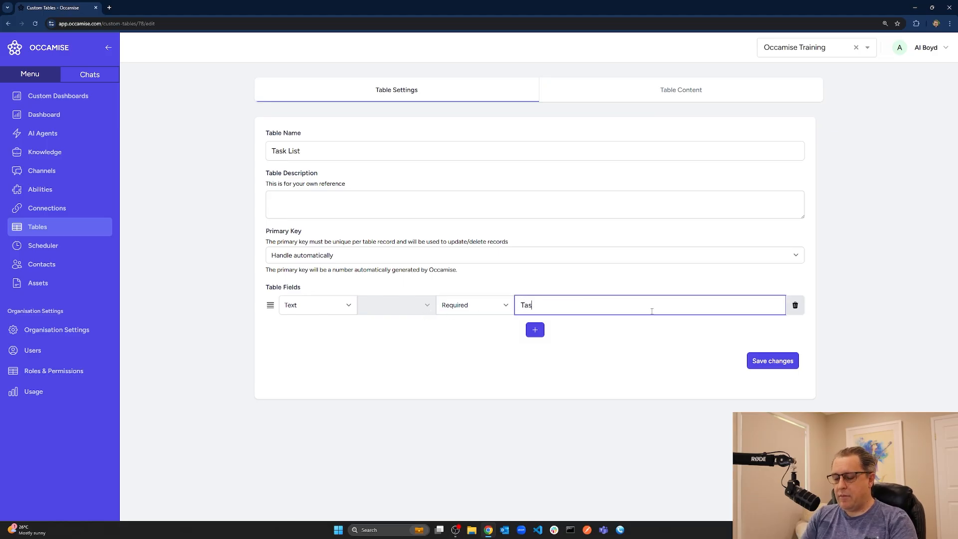
type("kName")
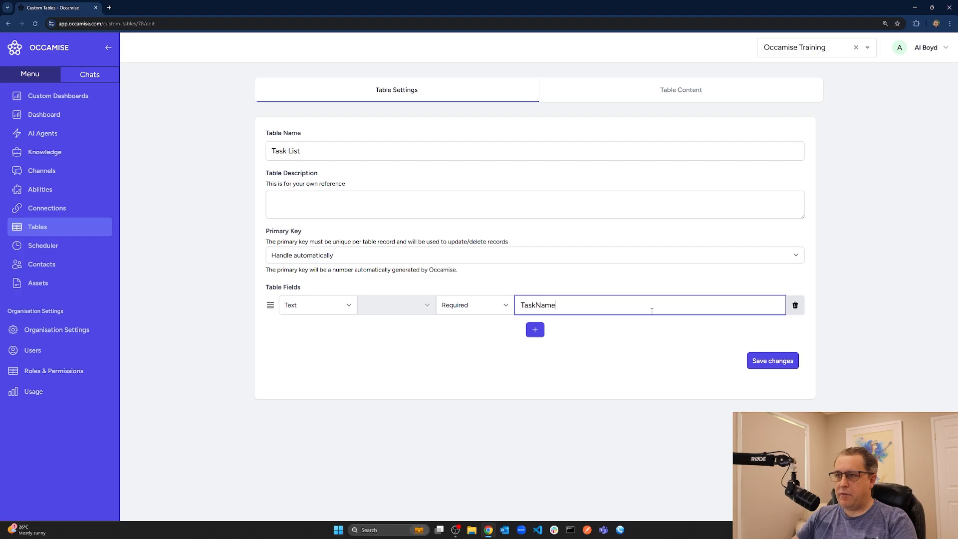
left_click(486, 307)
left_click(487, 310)
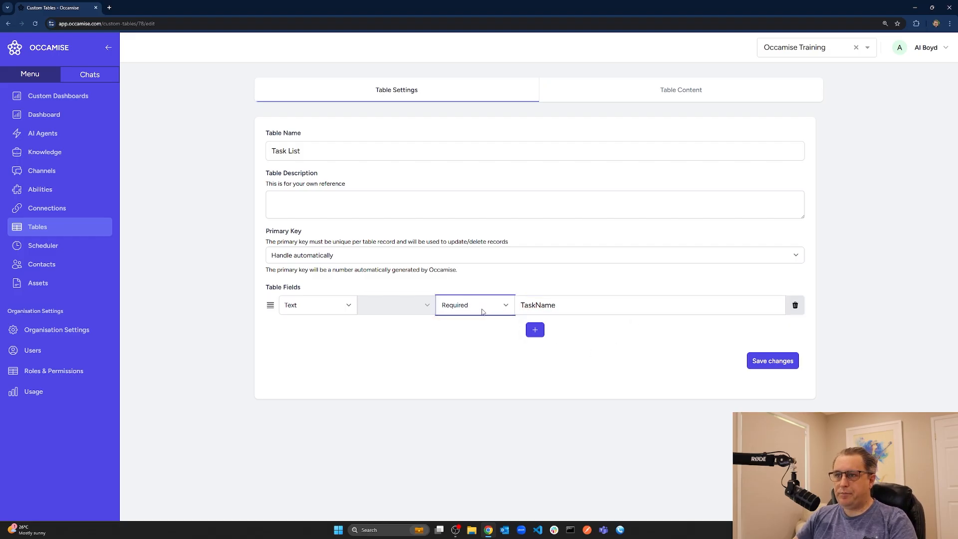
- Set the TaskName field's type to Vector Distance with the "Very similar" matching level
left_click(317, 308)
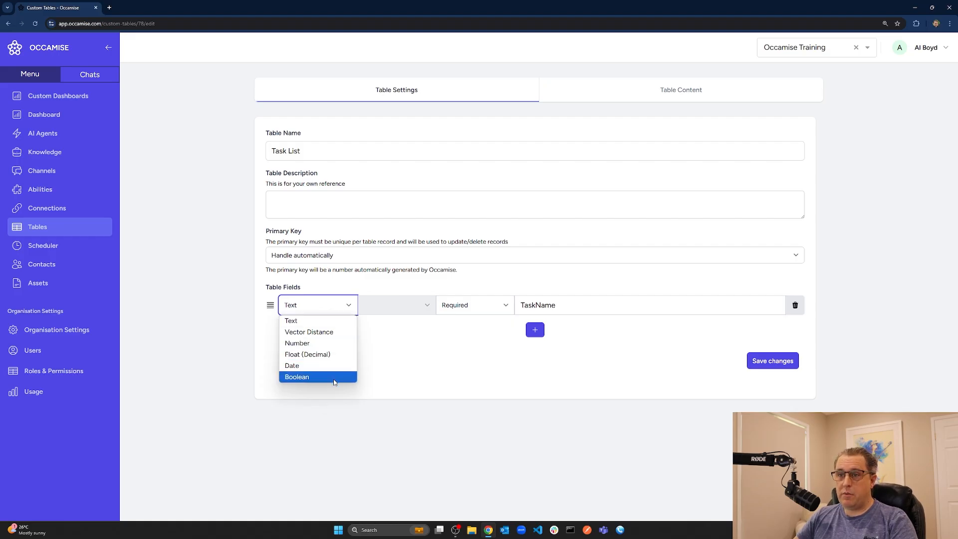
left_click(333, 333)
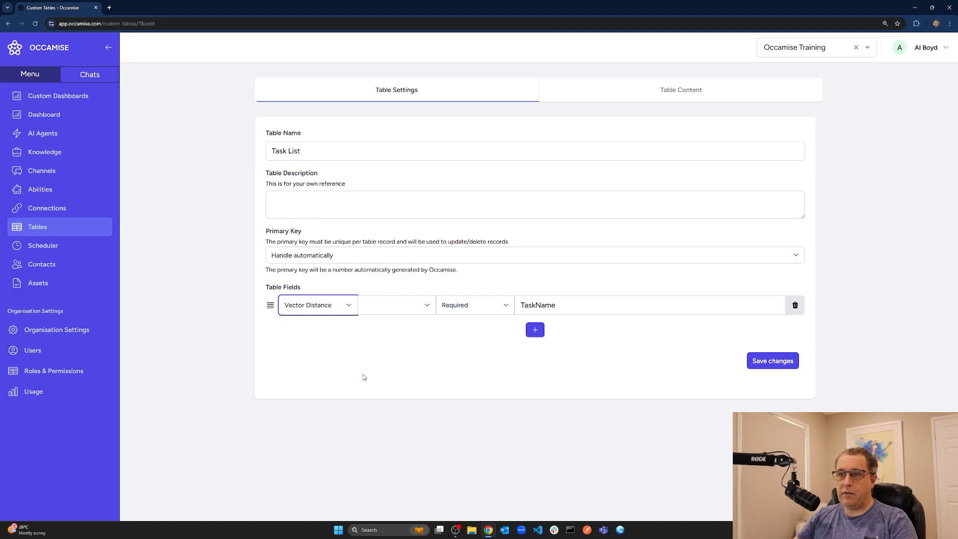
left_click(413, 309)
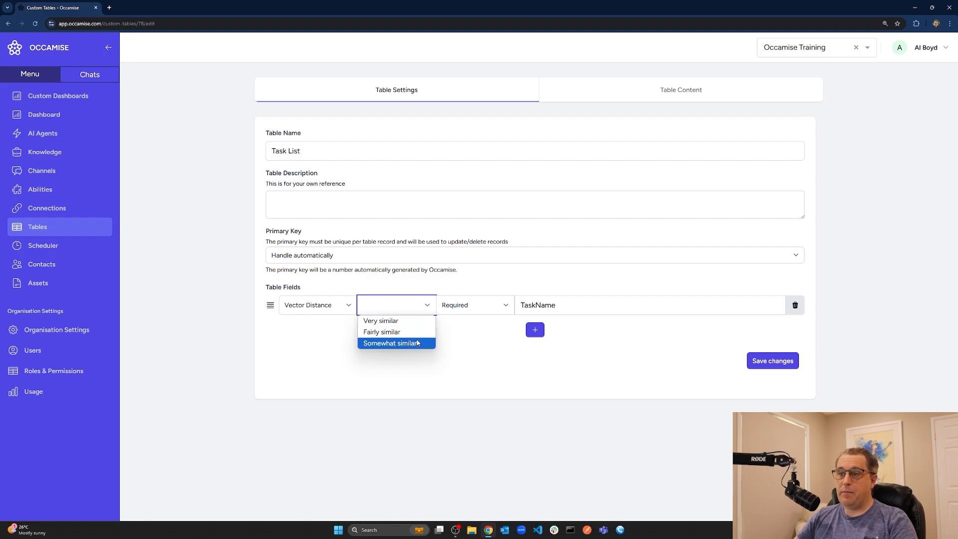
left_click(454, 322)
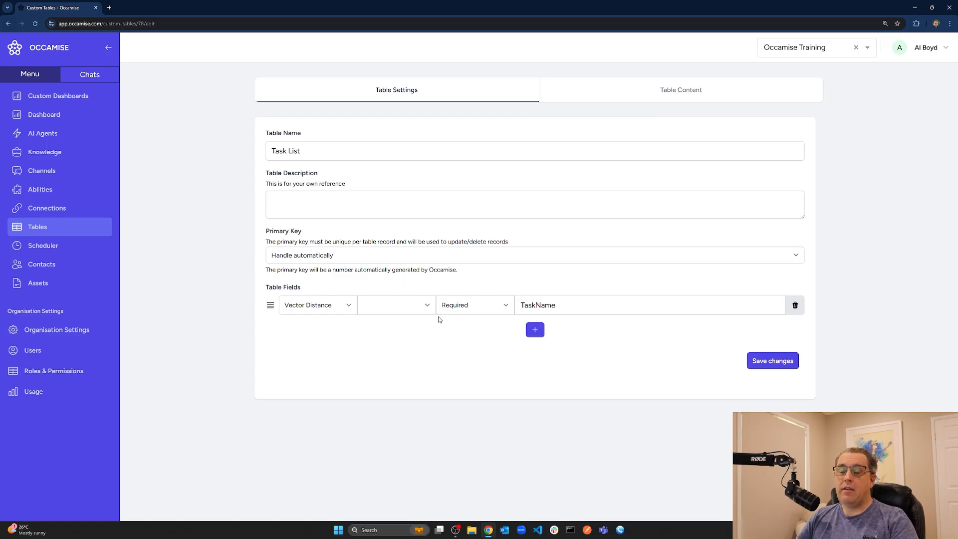
left_click(408, 312)
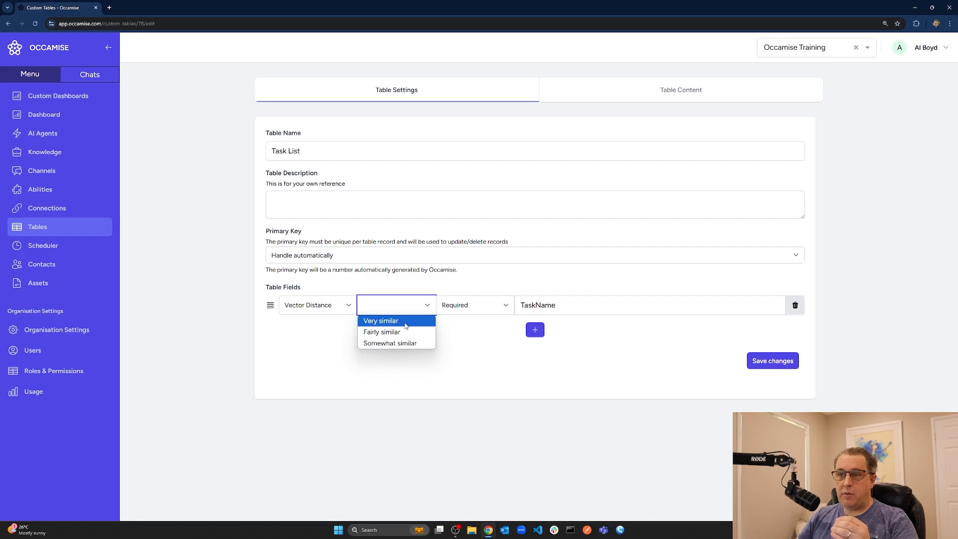
left_click(405, 321)
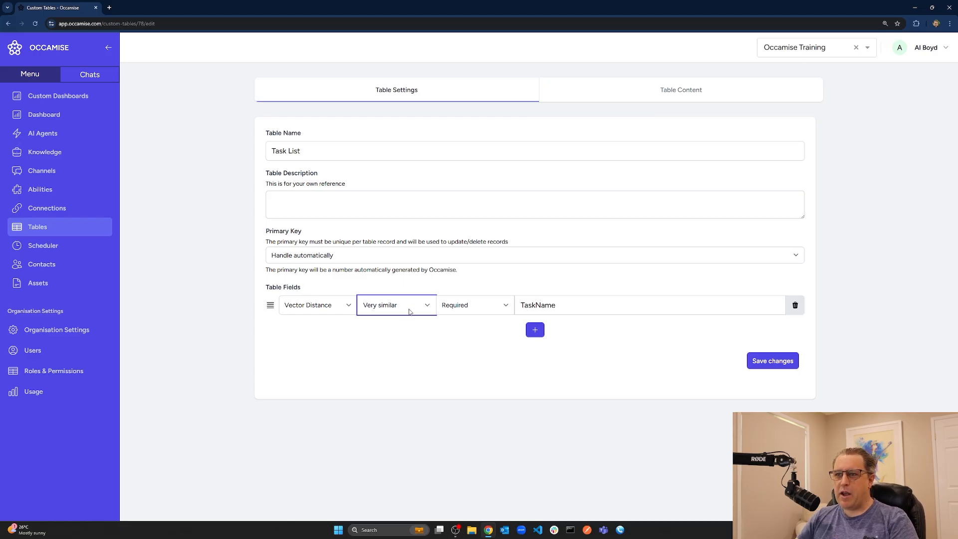
left_click(409, 311)
left_click(409, 312)
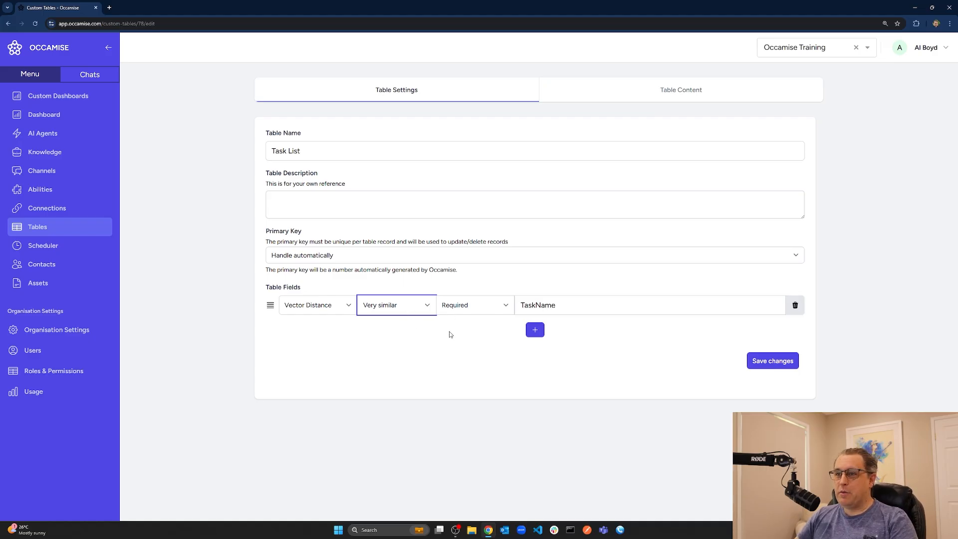
left_click(321, 305)
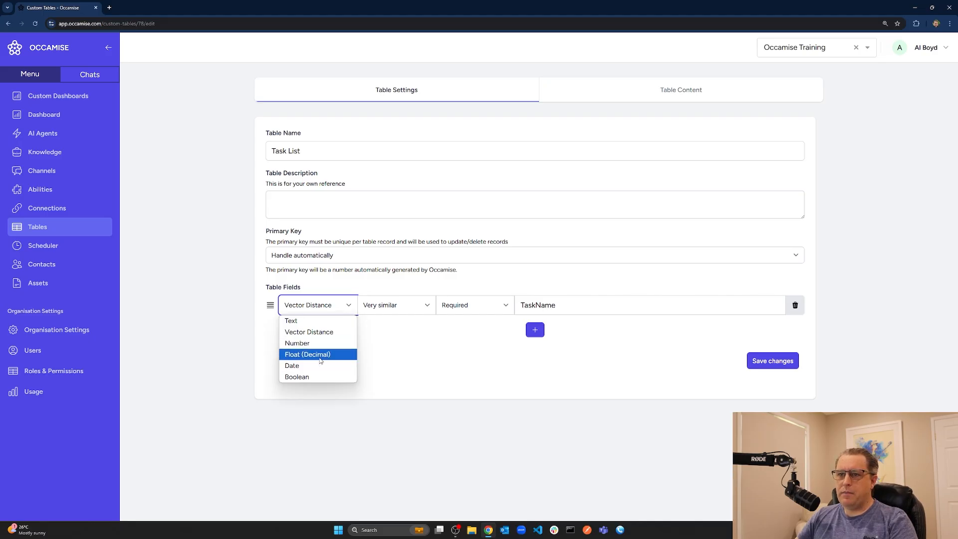
left_click(457, 368)
- Add a second required text field named TaskDetails
left_click(535, 330)
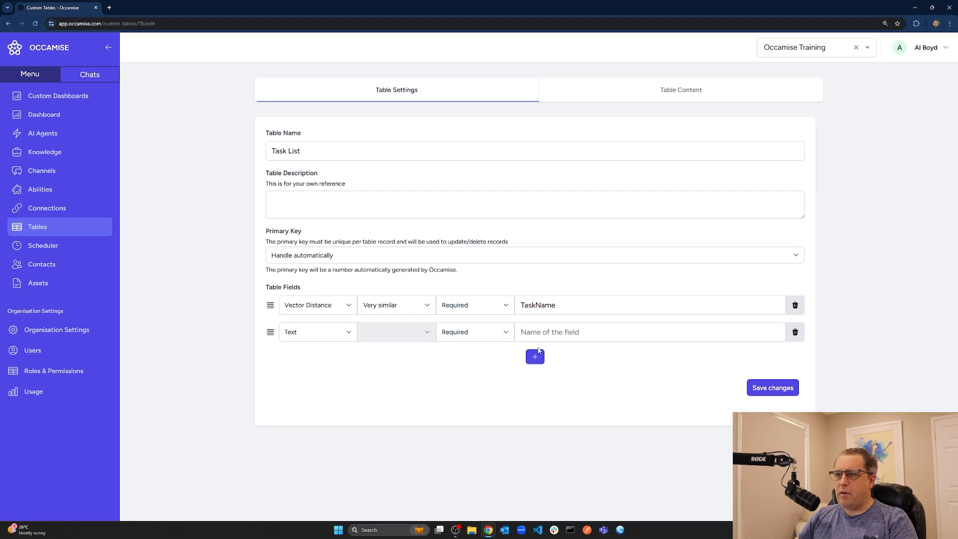
left_click(538, 333)
type("TaskDetails")
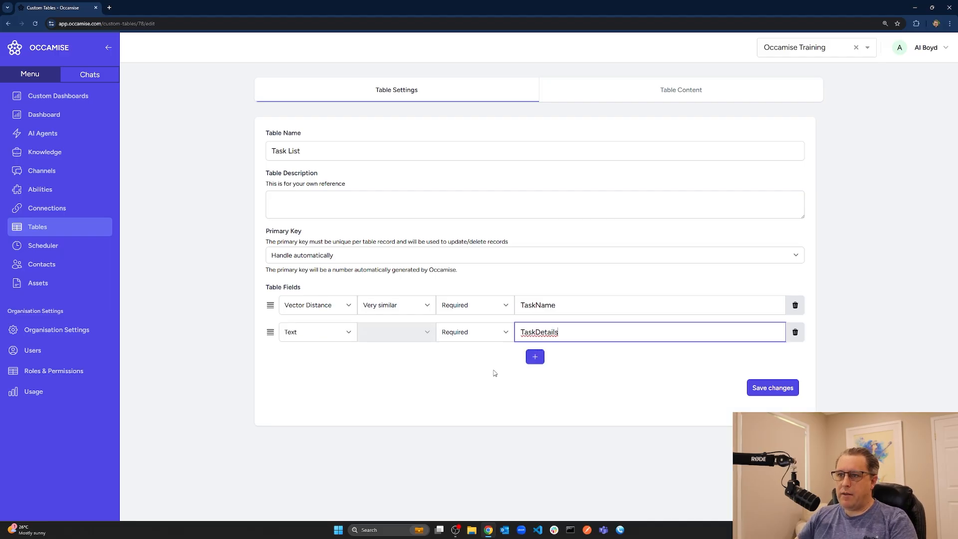
- Set the data type of both the TaskName and TaskDetails fields to Text
left_click(316, 305)
left_click(299, 321)
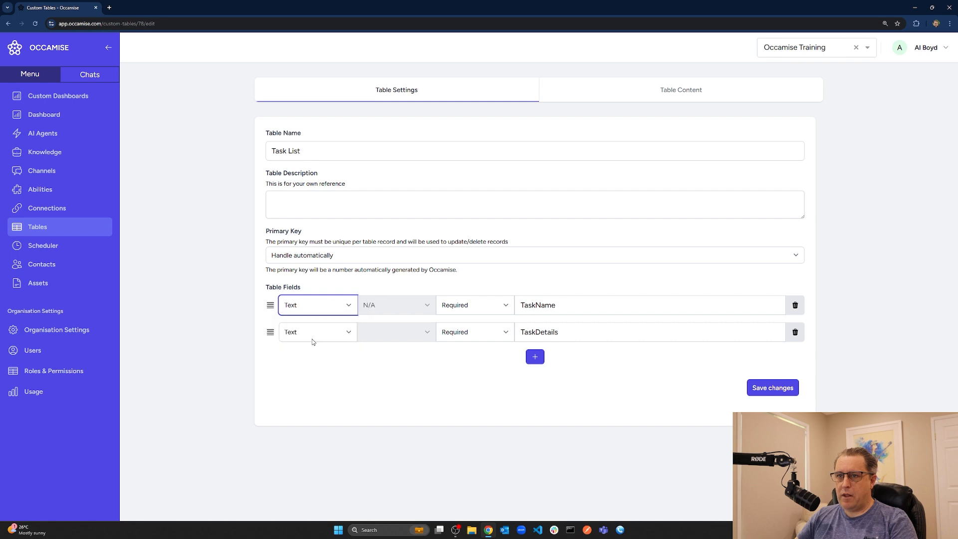
left_click(315, 332)
left_click(302, 348)
- Add a third table field named DueDate and set its type to Boolean
left_click(535, 357)
left_click(539, 358)
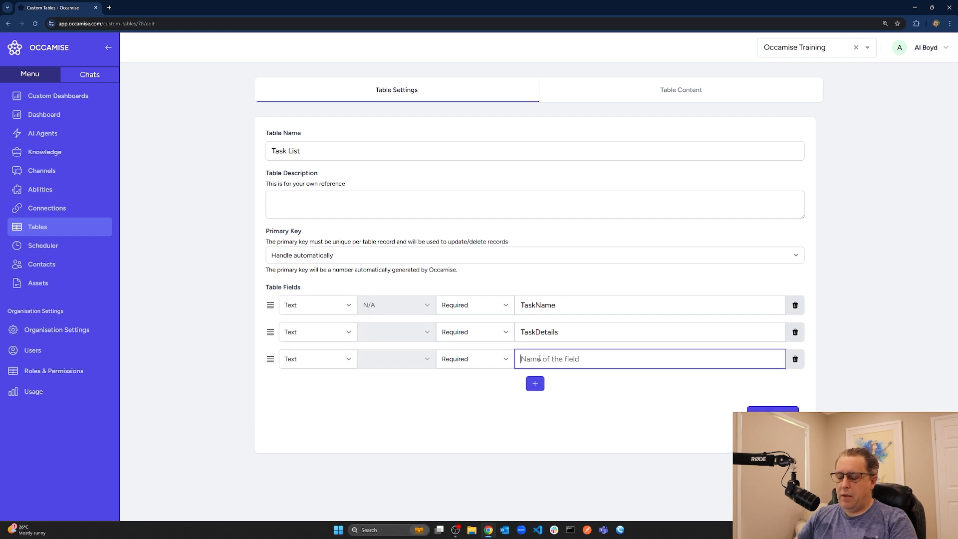
type("DueDate")
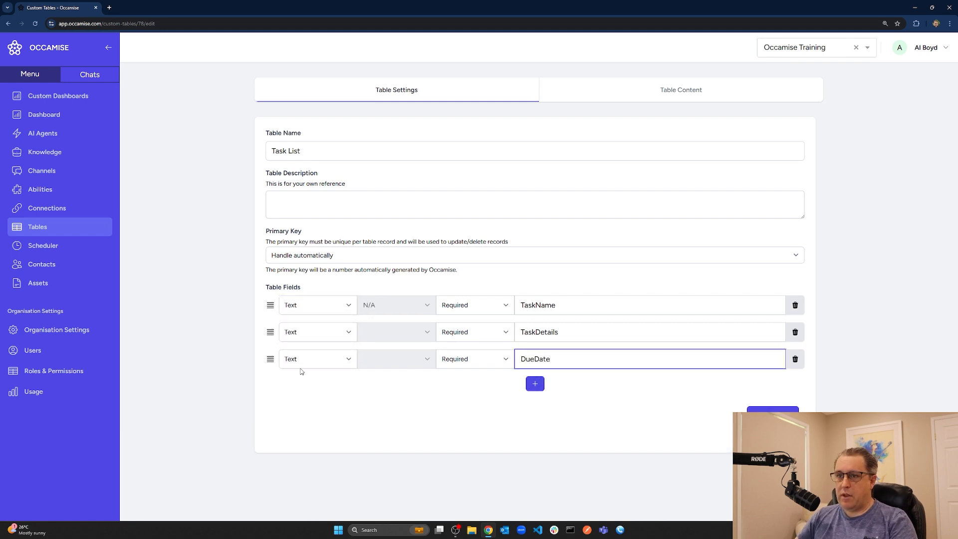
left_click(314, 359)
left_click(309, 431)
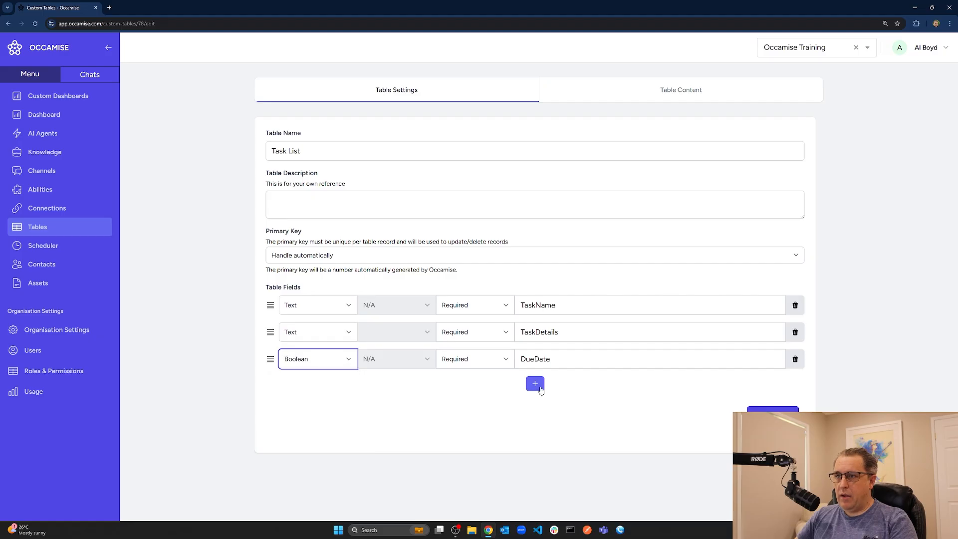
- Add a fourth required field named CompletedStatus with the Boolean type
left_click(535, 383)
left_click(533, 386)
type("CompletedStatus")
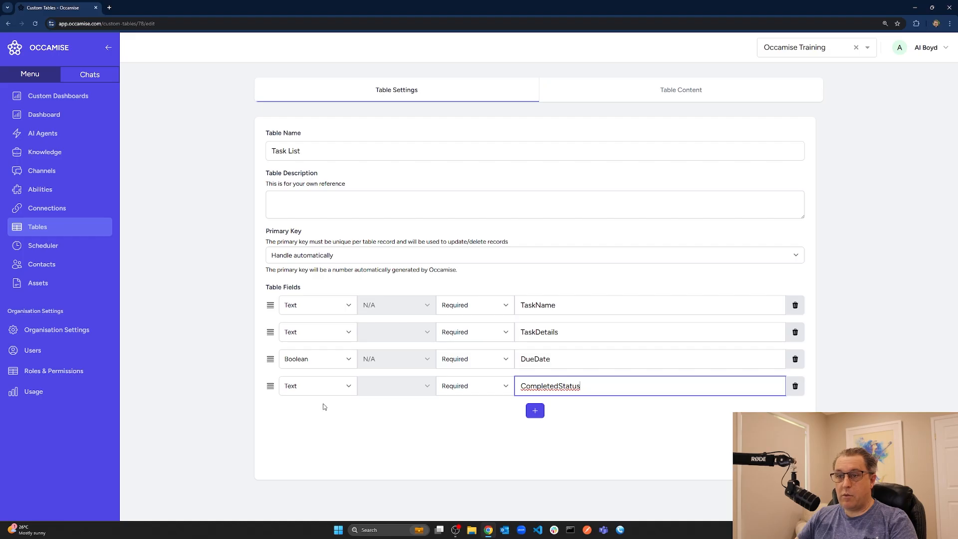
left_click(324, 388)
left_click(314, 457)
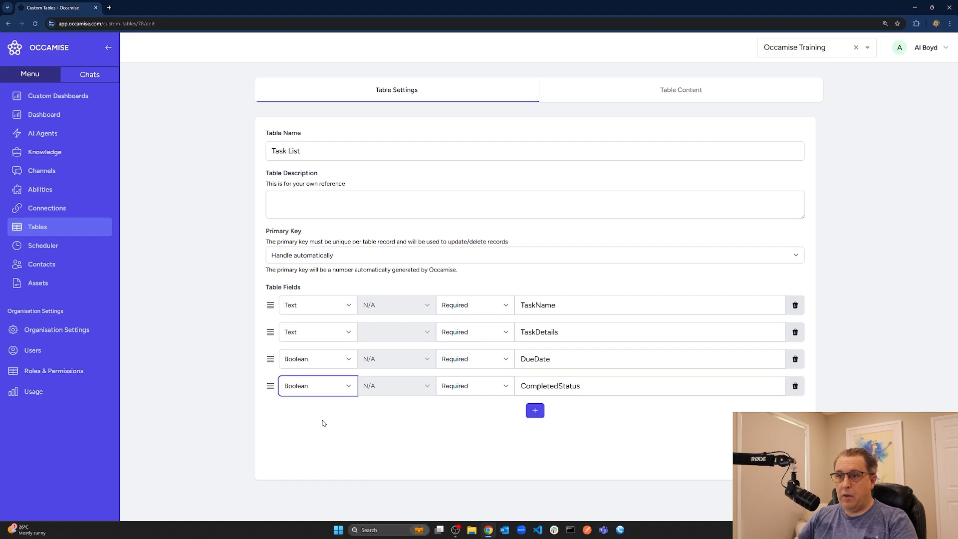
- Change the DueDate field to type Date and Not Required, and save the table changes
left_click(312, 365)
left_click(312, 420)
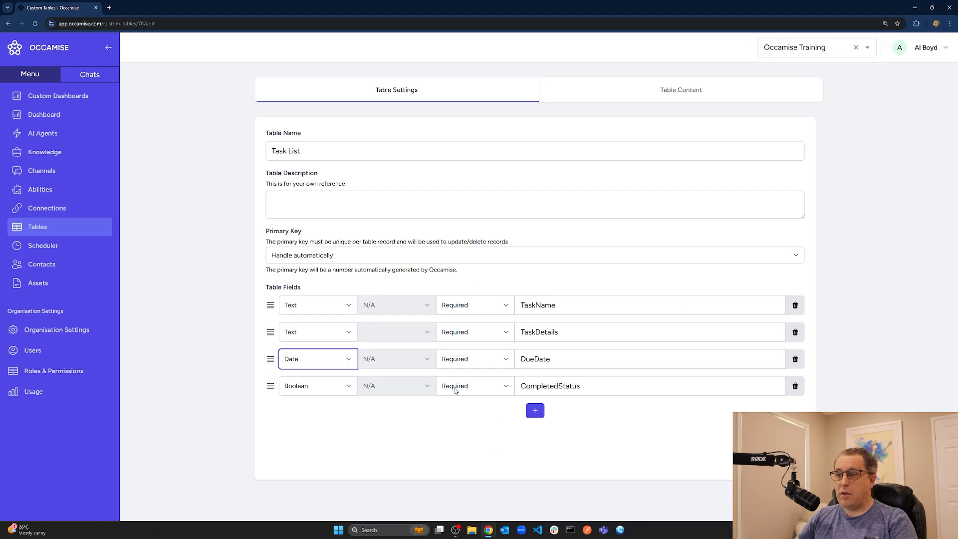
left_click(470, 363)
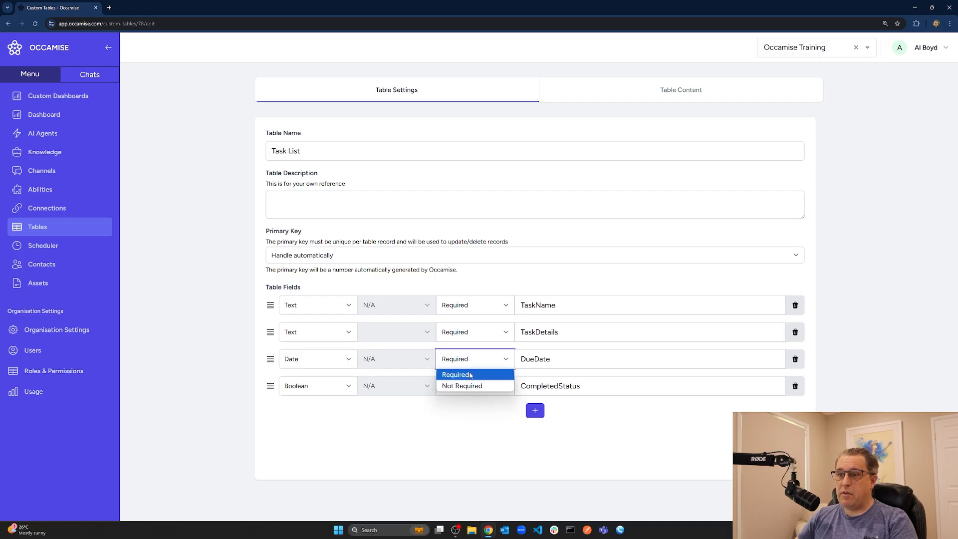
left_click(467, 385)
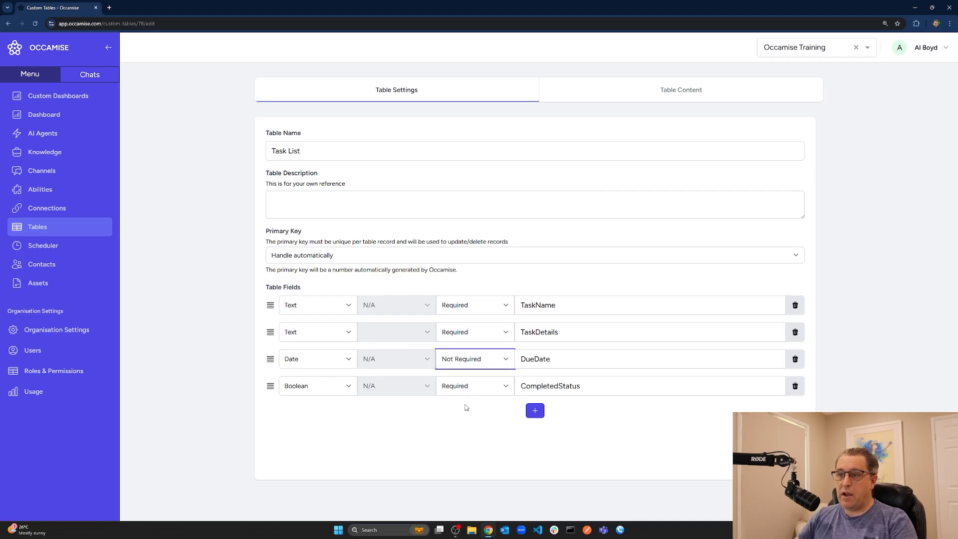
left_click(471, 447)
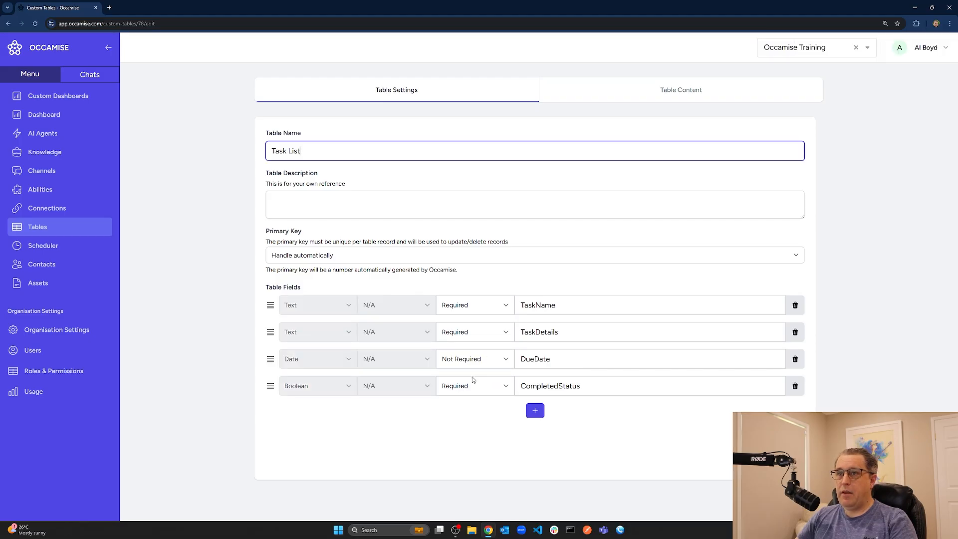
- Look over the table's content view and its new-record form, cancel without adding a record, and return to the table settings
left_click(671, 94)
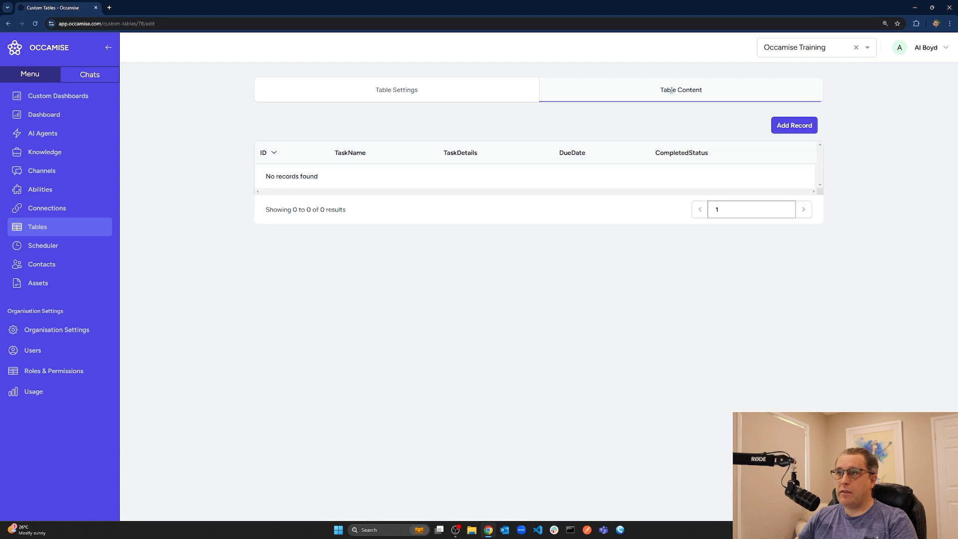
left_click(796, 126)
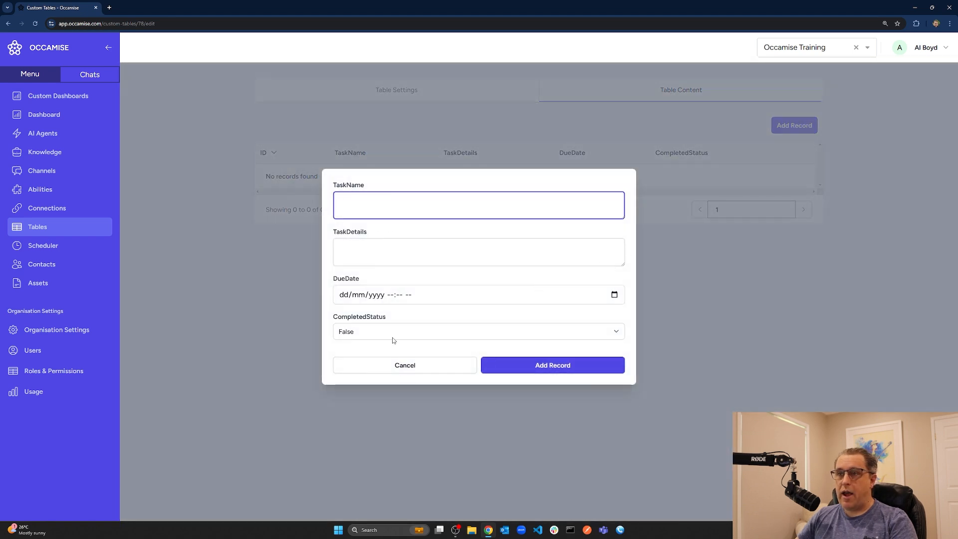
left_click(401, 370)
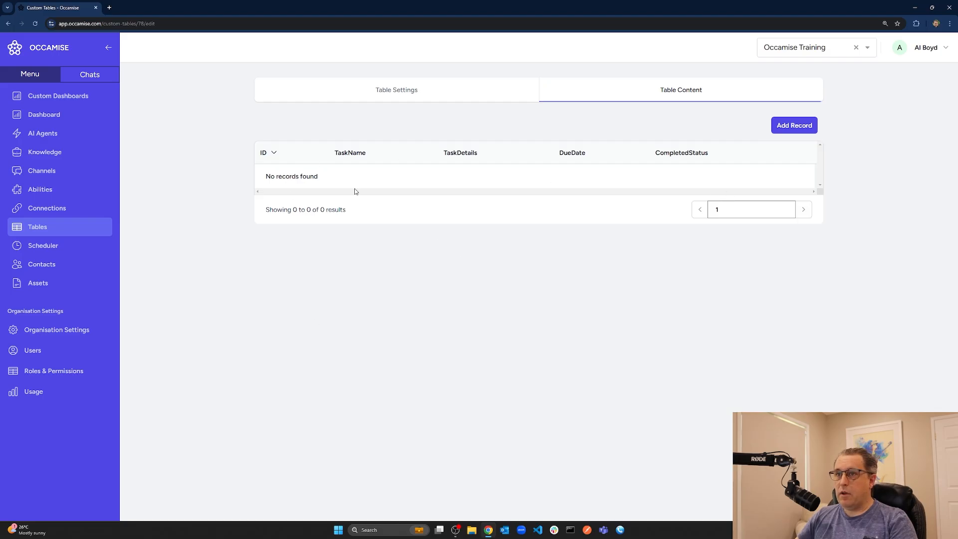
left_click(444, 97)
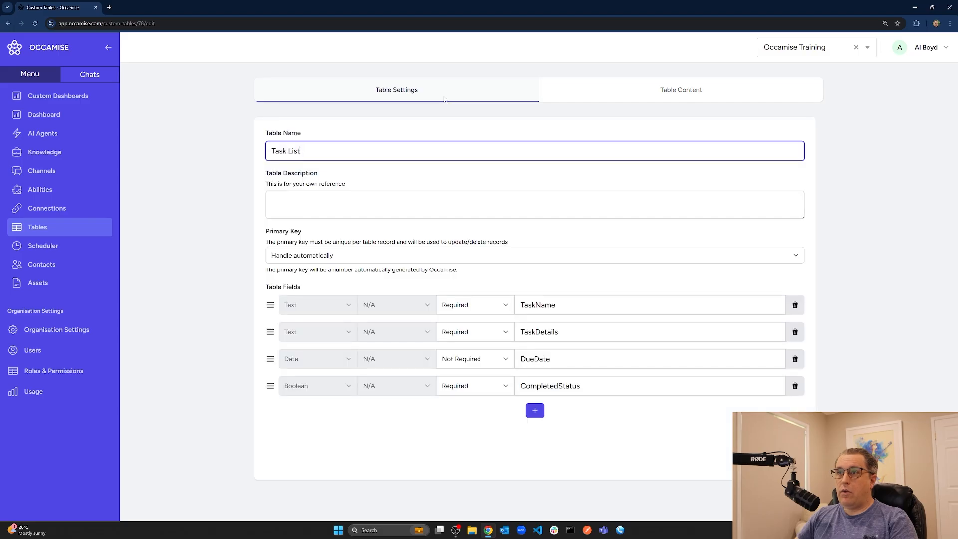